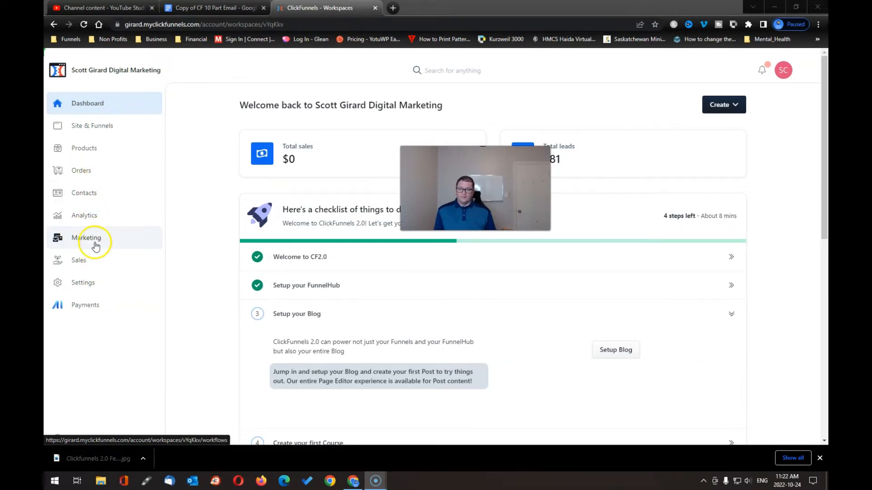
Open the My New Optin marketing workflow for editing and review the triggers set on it
{"action": "left_click", "coordinate": [92, 240]}
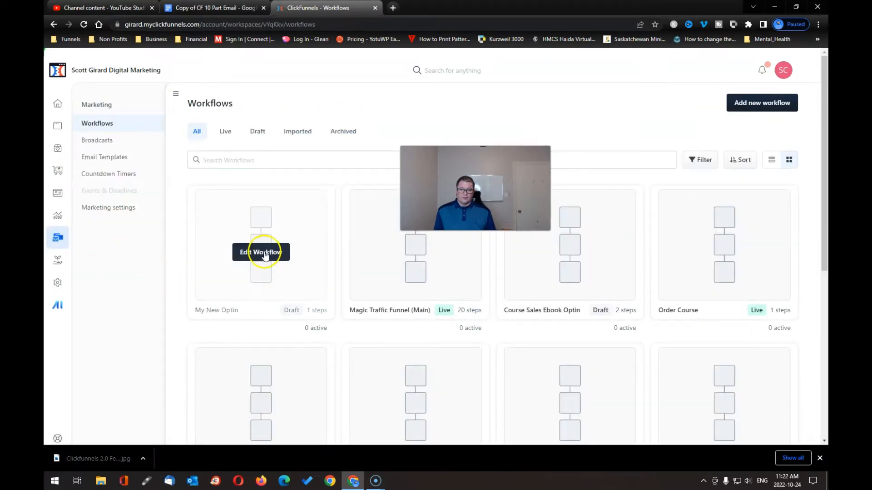
{"action": "left_click", "coordinate": [265, 256]}
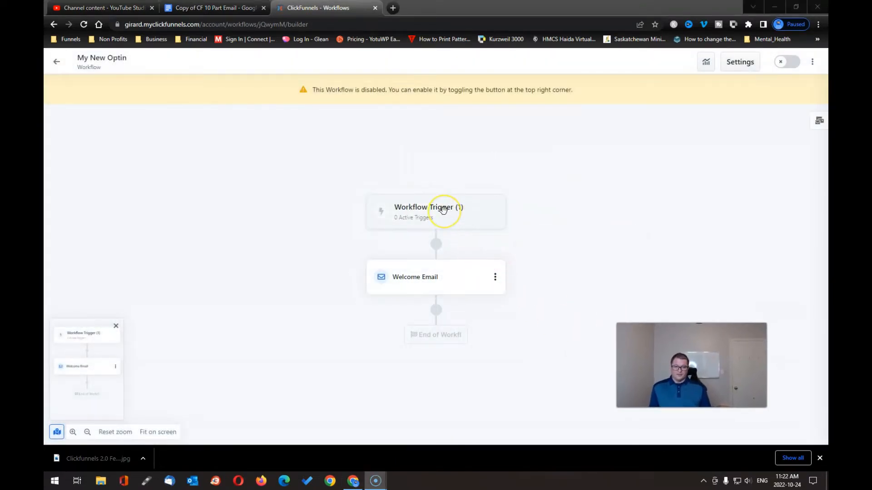
{"action": "left_click", "coordinate": [442, 209]}
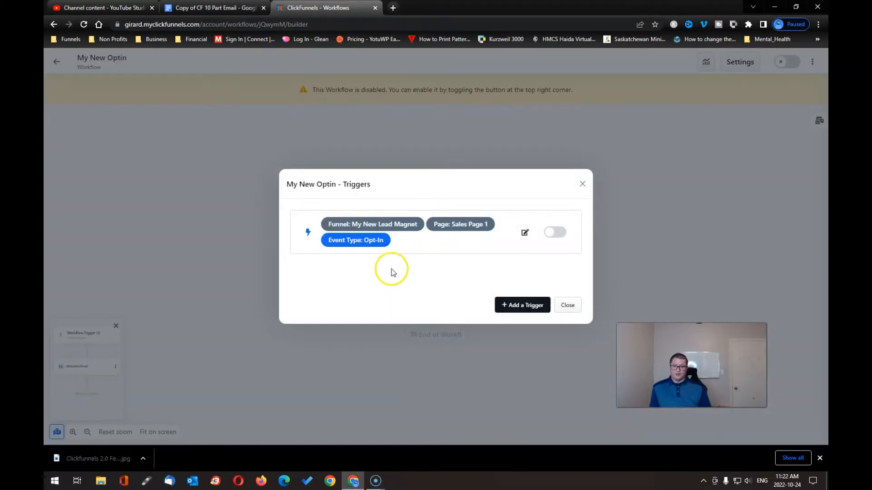
{"action": "left_click", "coordinate": [569, 308]}
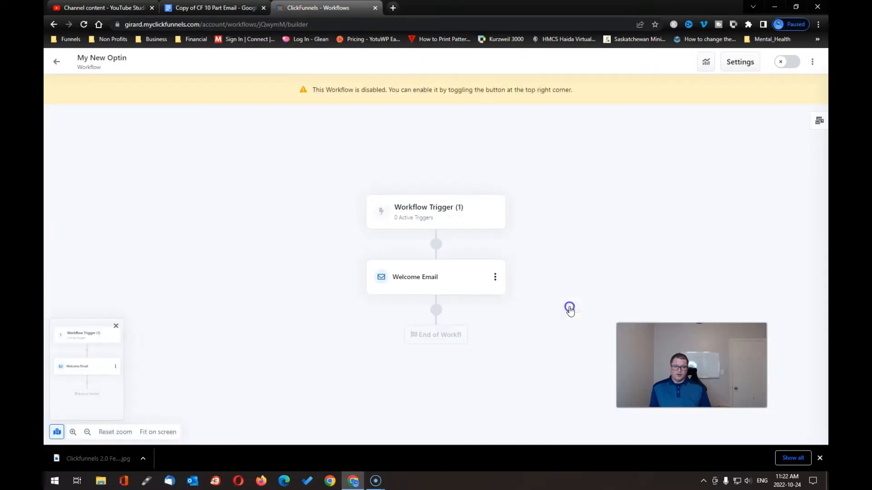
{"action": "left_click", "coordinate": [431, 282]}
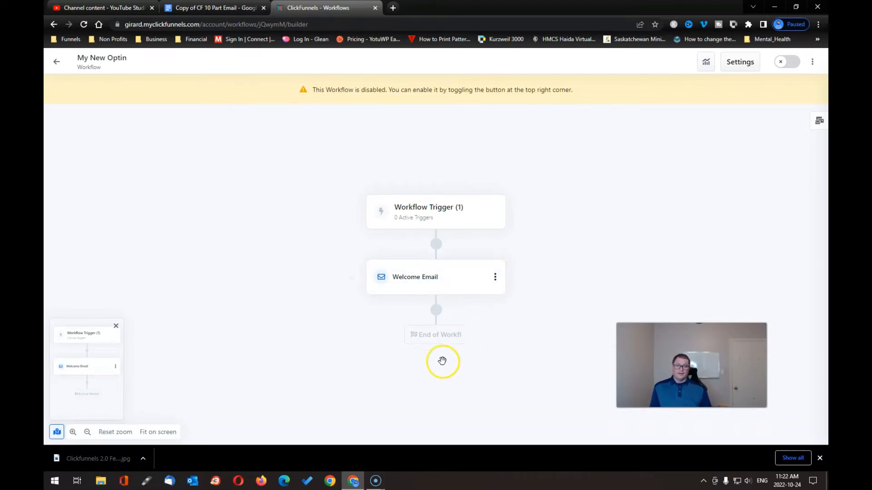
Add a conditional split path after the Welcome Email, browse its filter conditions and discard the condition settings
{"action": "left_click", "coordinate": [437, 317]}
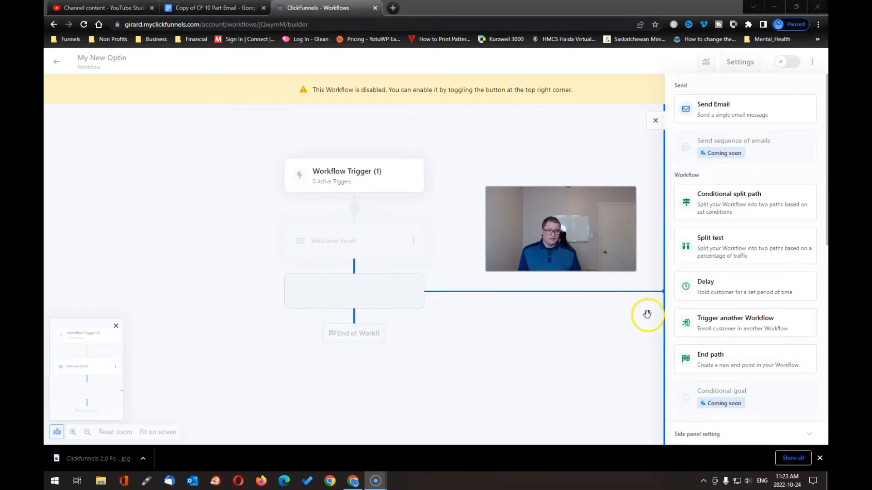
{"action": "left_click", "coordinate": [721, 199]}
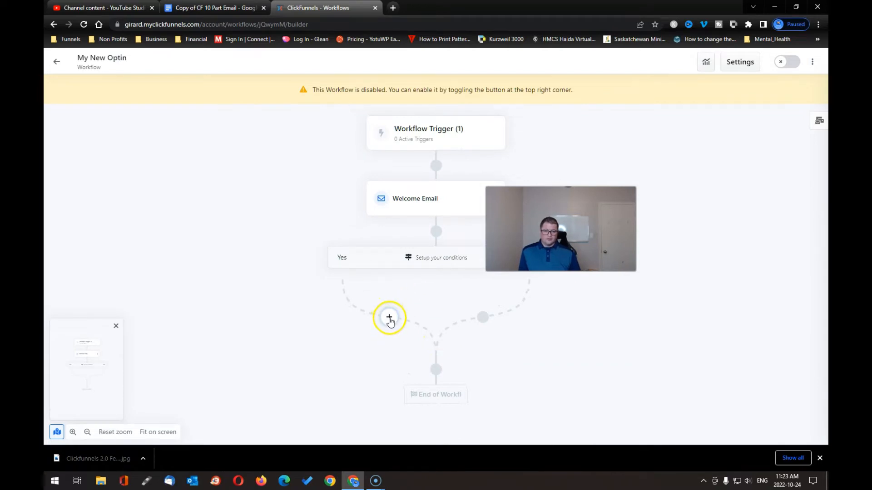
{"action": "left_click", "coordinate": [426, 255]}
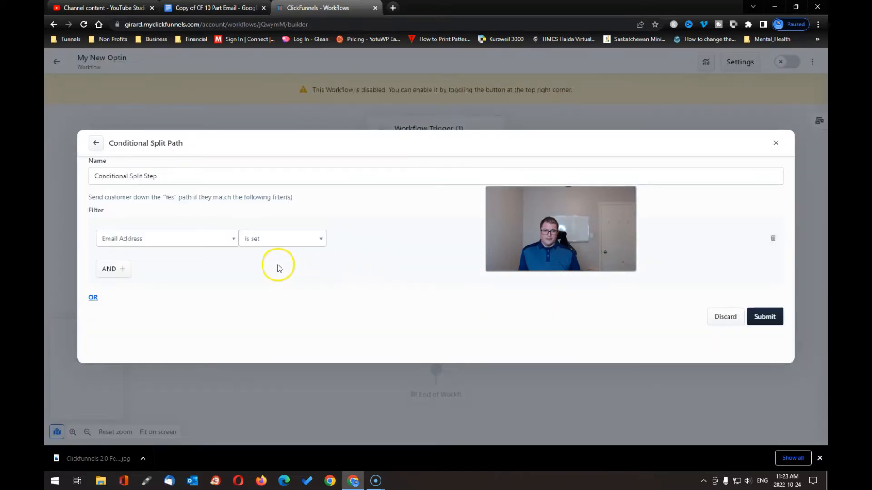
{"action": "left_click", "coordinate": [321, 239]}
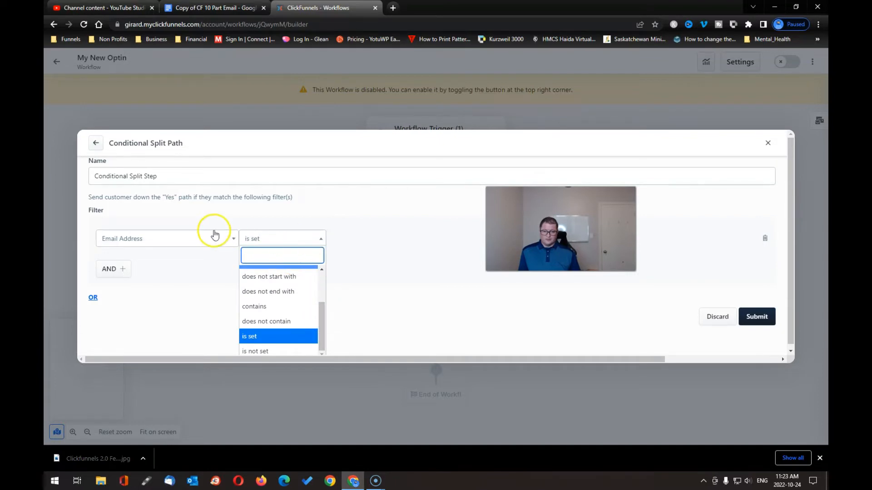
{"action": "left_click", "coordinate": [233, 238]}
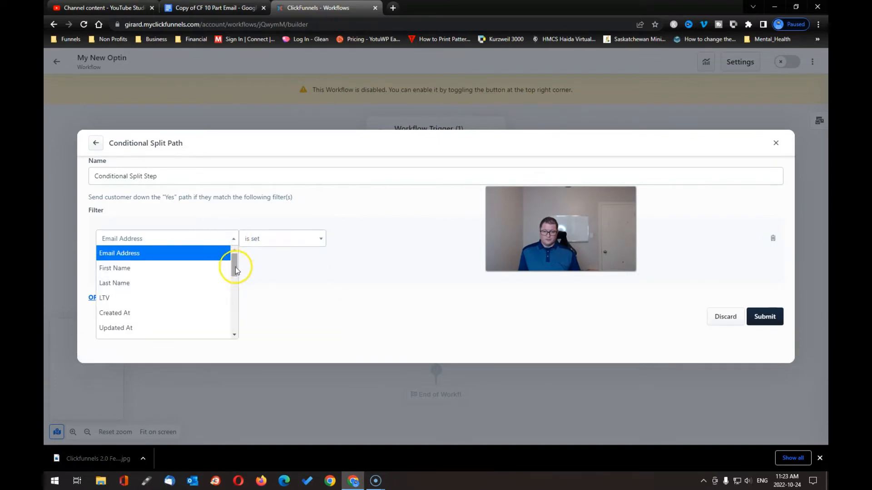
{"action": "left_click_drag", "start_coordinate": [235, 267], "coordinate": [235, 323]}
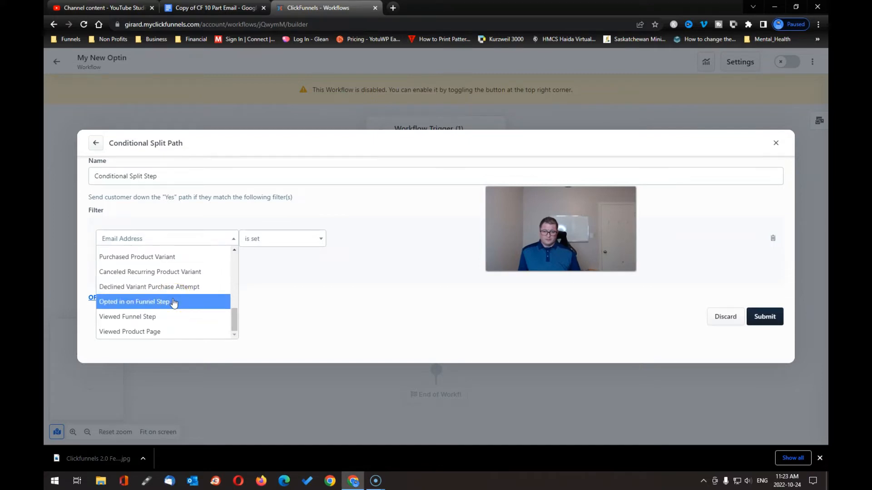
{"action": "left_click", "coordinate": [329, 312]}
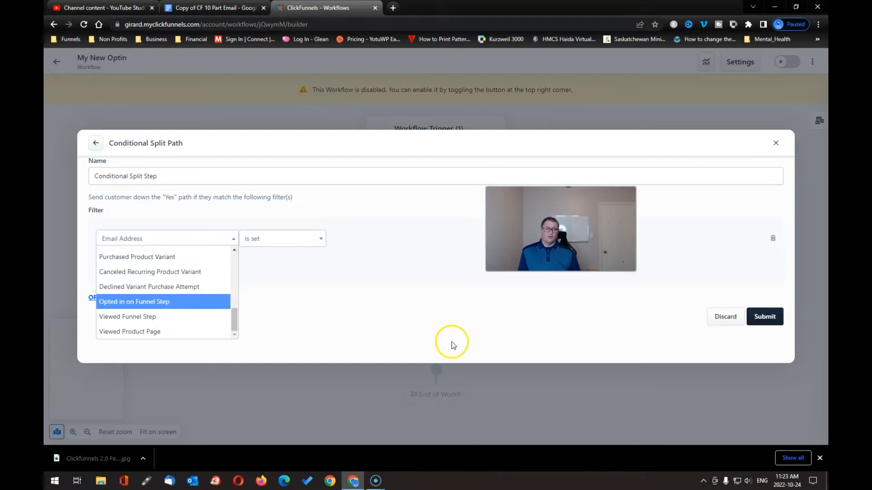
{"action": "left_click", "coordinate": [724, 317]}
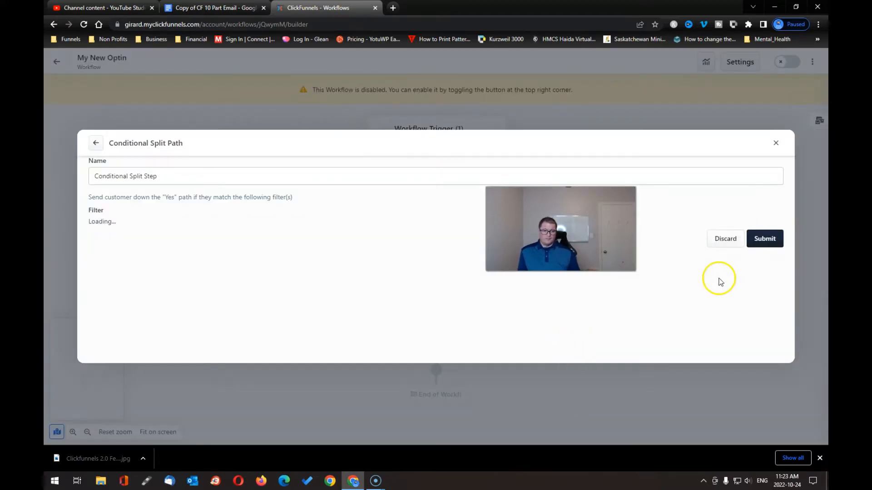
{"action": "left_click", "coordinate": [727, 317]}
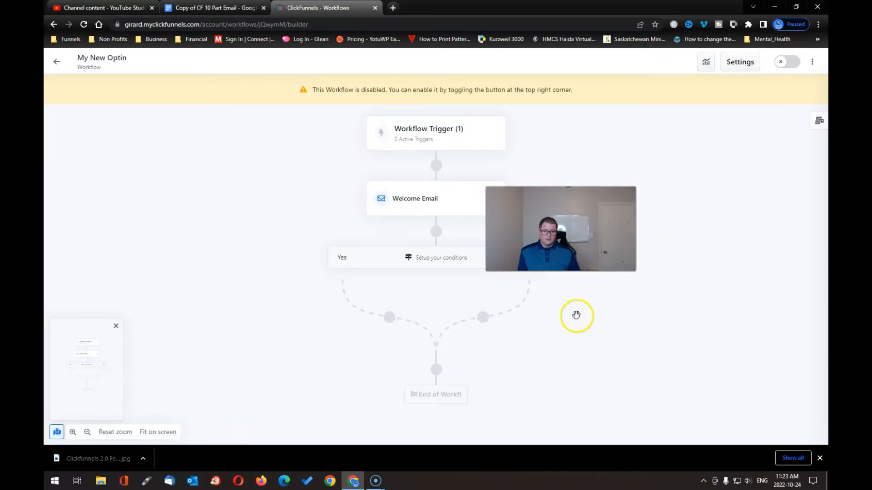
Remove the conditional split from the workflow, deleting its Right (No) path
{"action": "left_click_drag", "start_coordinate": [523, 221], "coordinate": [239, 166]}
{"action": "mouse_move", "coordinate": [500, 262]}
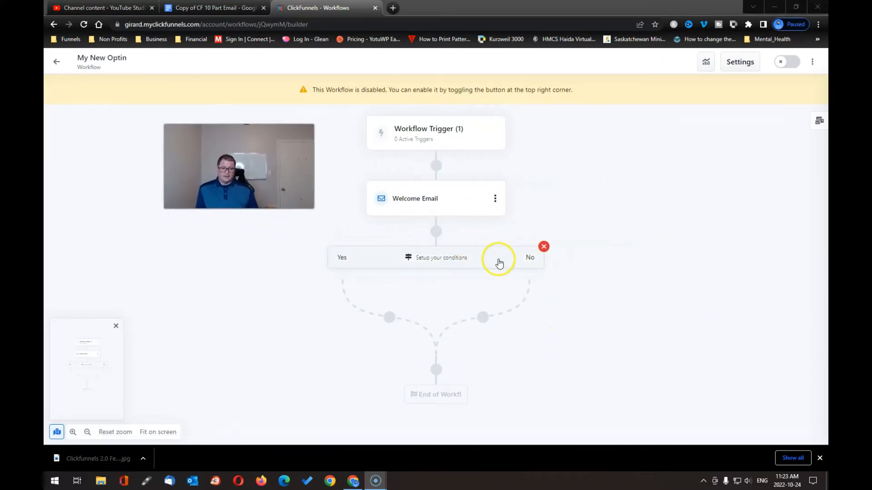
{"action": "left_click", "coordinate": [544, 247]}
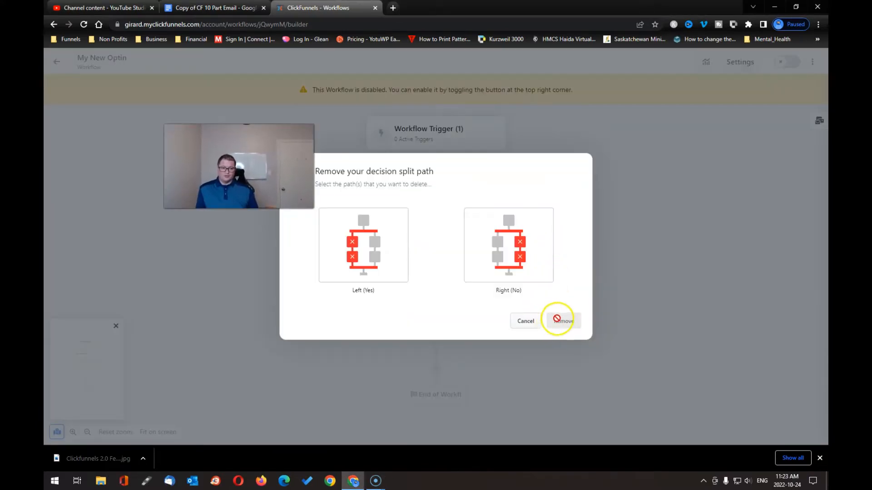
{"action": "left_click", "coordinate": [512, 272]}
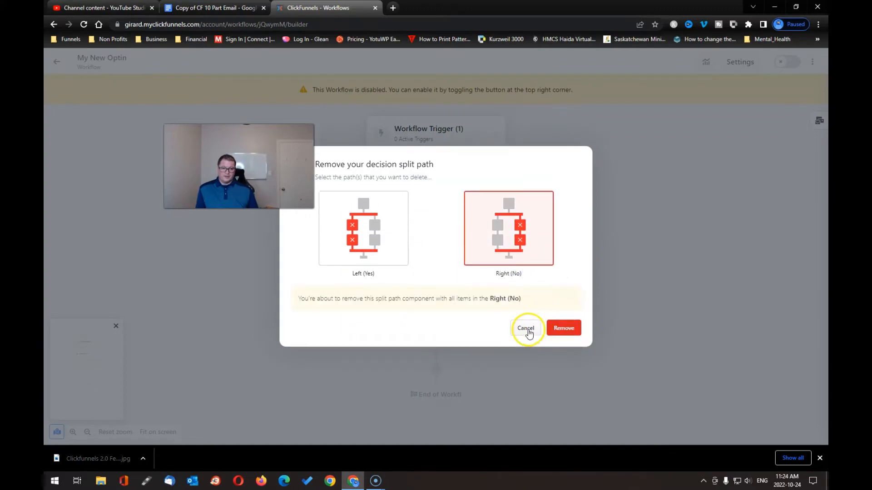
{"action": "left_click", "coordinate": [564, 330]}
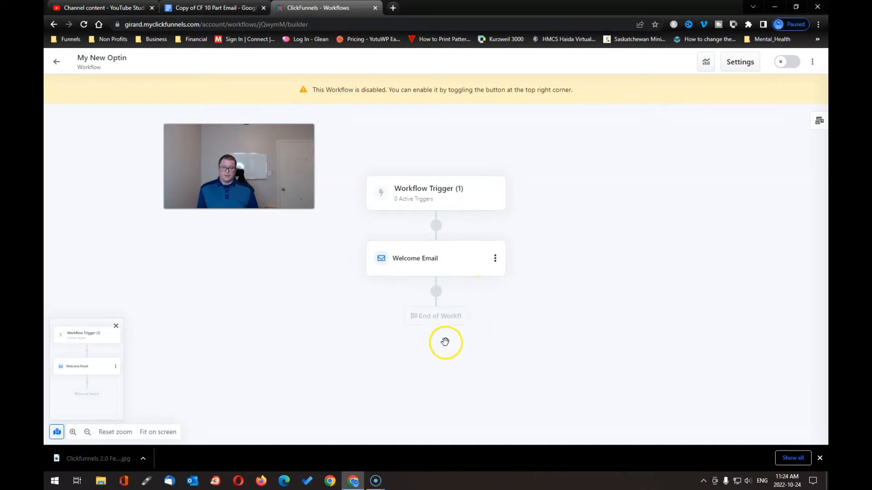
Add a delay step to the workflow with a duration of 1 and the interval set to days
{"action": "left_click", "coordinate": [437, 291]}
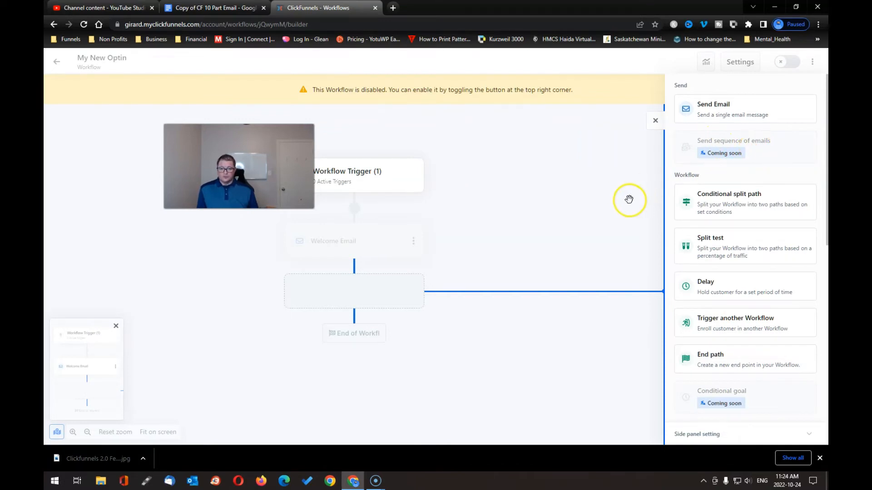
{"action": "left_click", "coordinate": [722, 112]}
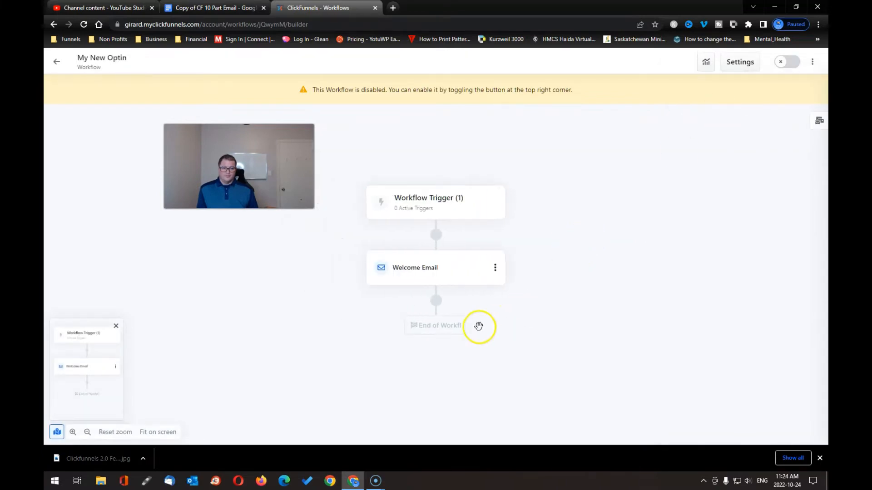
{"action": "left_click", "coordinate": [436, 302]}
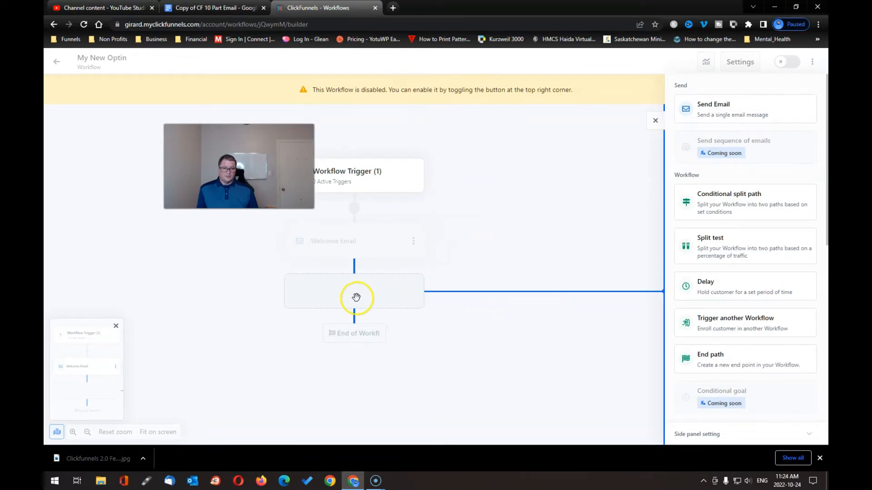
{"action": "scroll", "coordinate": [751, 326], "scroll_direction": "down", "scroll_amount": 2}
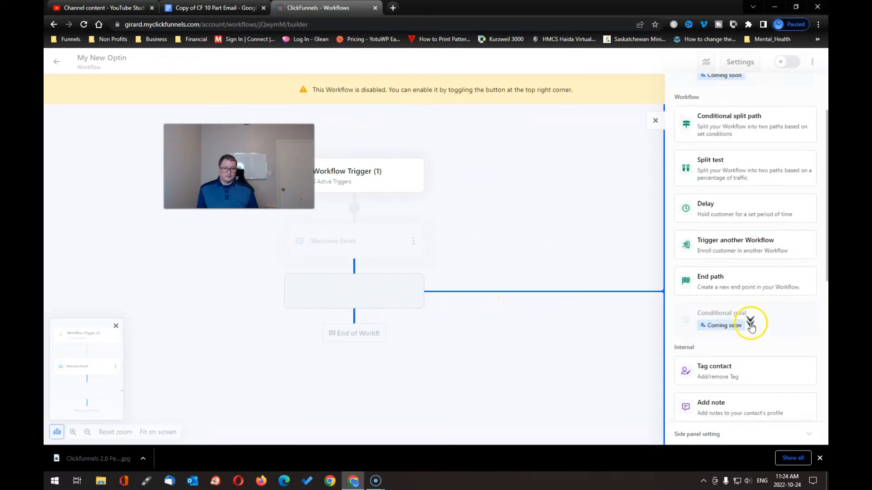
{"action": "scroll", "coordinate": [751, 326], "scroll_direction": "down", "scroll_amount": 7}
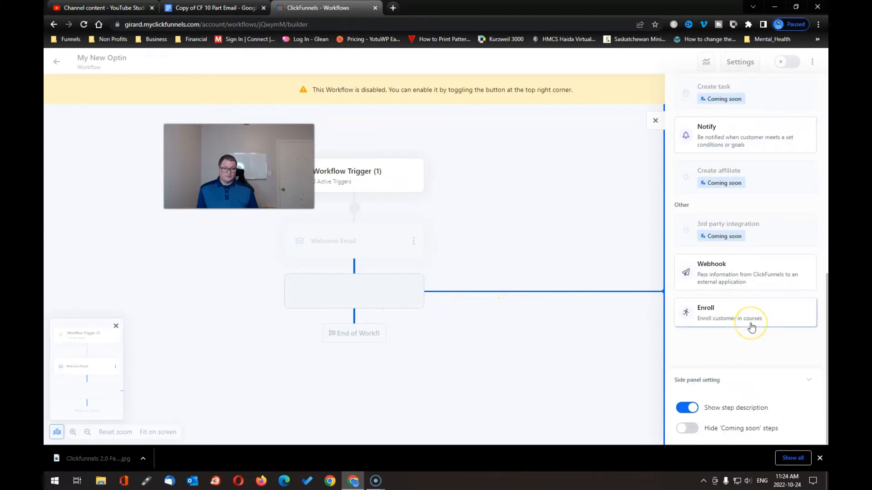
{"action": "scroll", "coordinate": [752, 326], "scroll_direction": "up", "scroll_amount": 8}
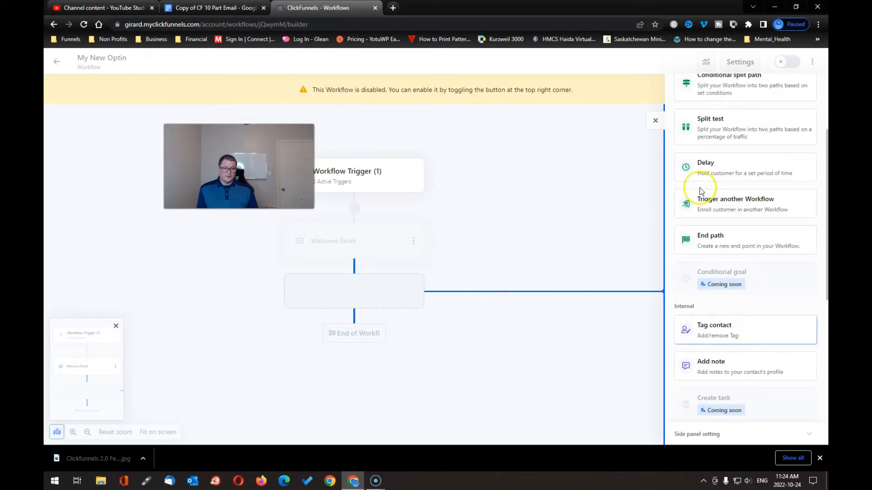
{"action": "left_click", "coordinate": [703, 168]}
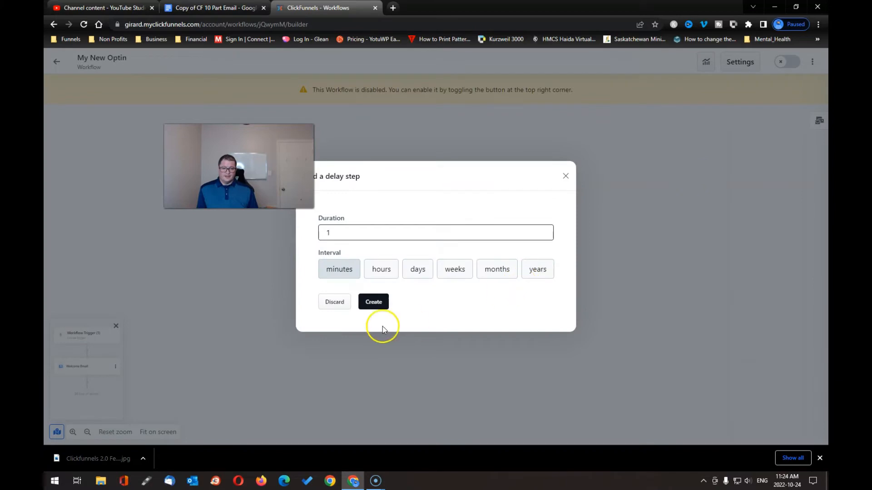
{"action": "left_click_drag", "start_coordinate": [356, 233], "coordinate": [303, 234]}
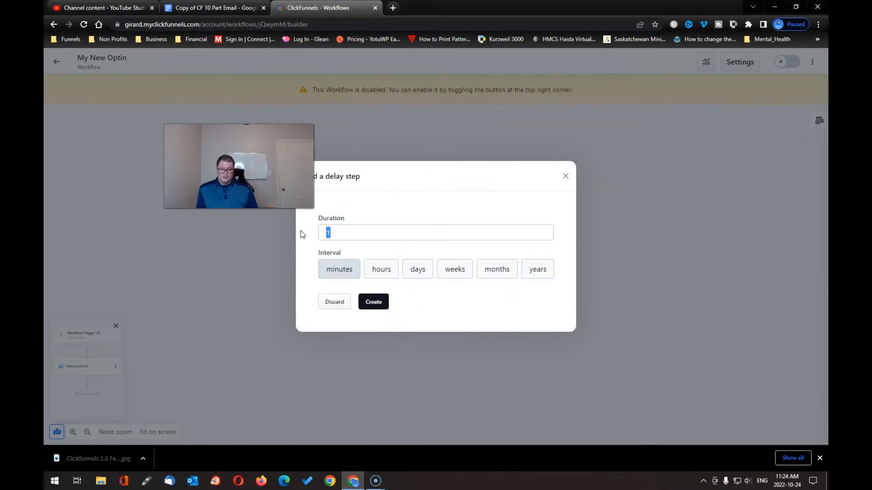
{"action": "left_click", "coordinate": [418, 270]}
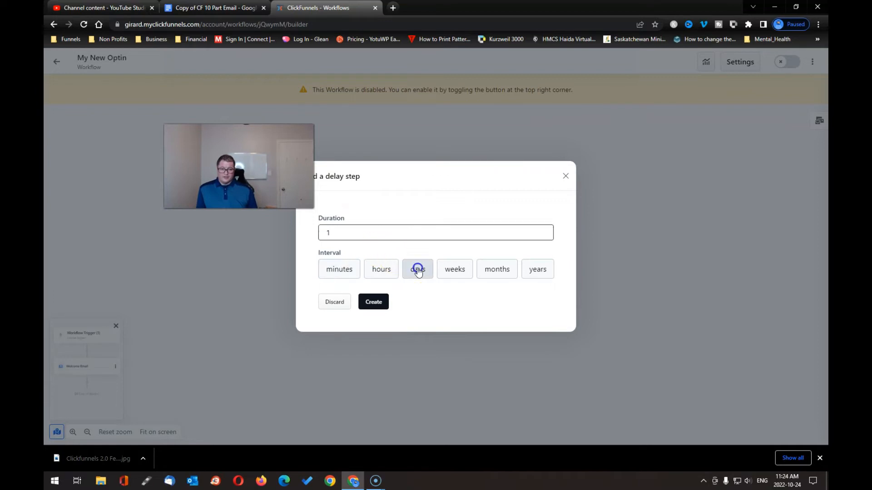
{"action": "left_click", "coordinate": [372, 302]}
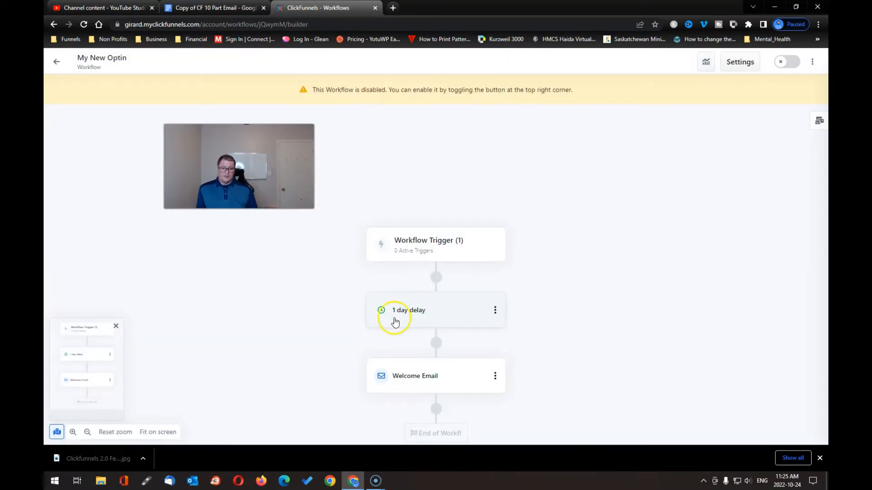
Check the 1 day delay's settings without changing them, and move that step below the Welcome Email
{"action": "scroll", "coordinate": [394, 318], "scroll_direction": "down", "scroll_amount": 3}
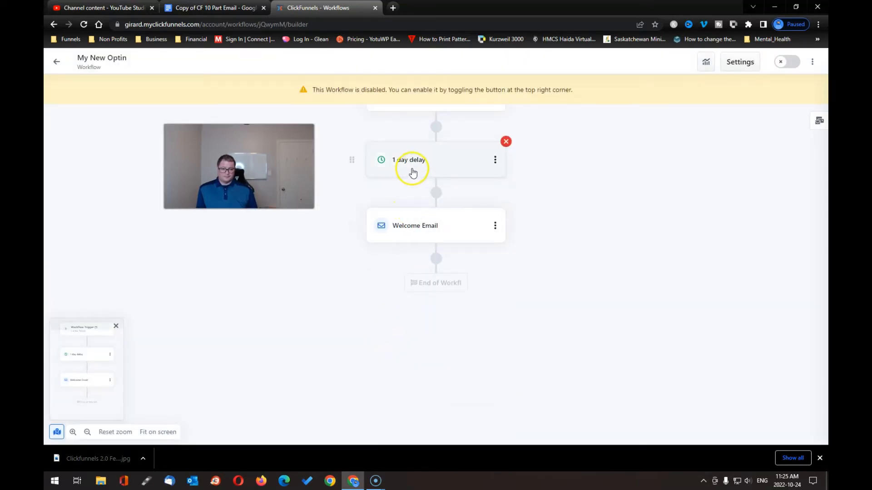
{"action": "scroll", "coordinate": [396, 287], "scroll_direction": "up", "scroll_amount": 3}
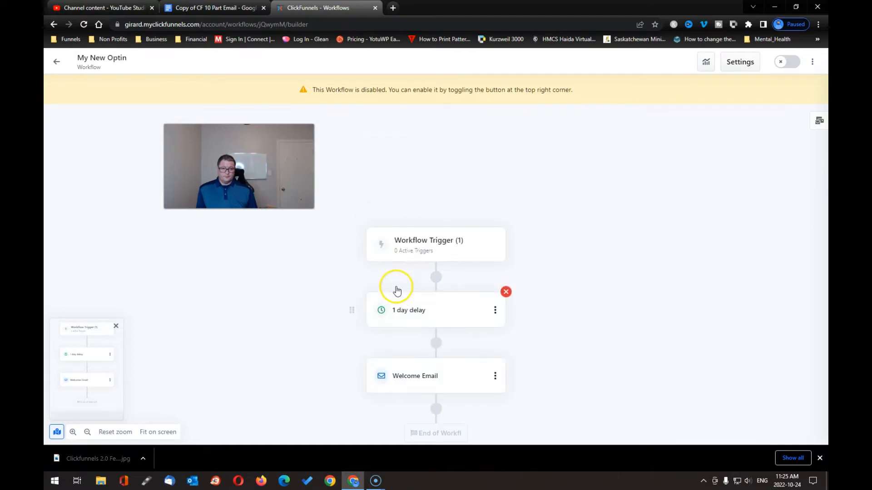
{"action": "left_click", "coordinate": [402, 311]}
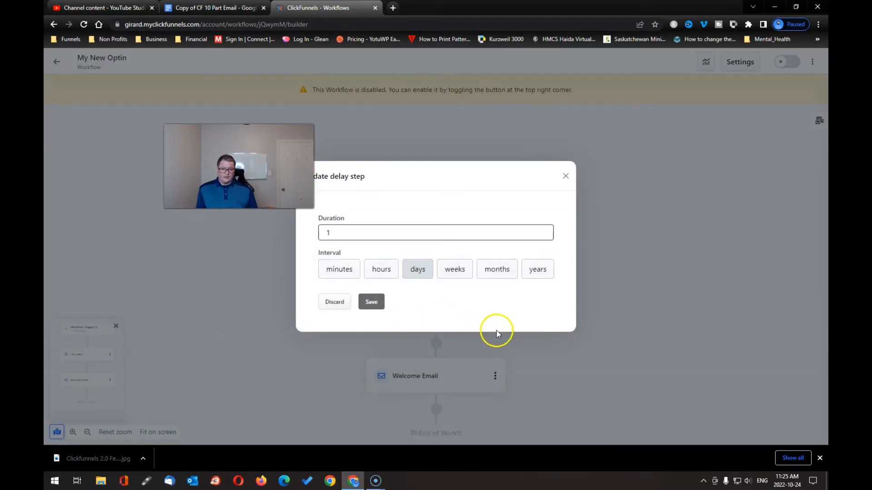
{"action": "left_click", "coordinate": [566, 177]}
{"action": "left_click_drag", "start_coordinate": [353, 309], "coordinate": [422, 277]}
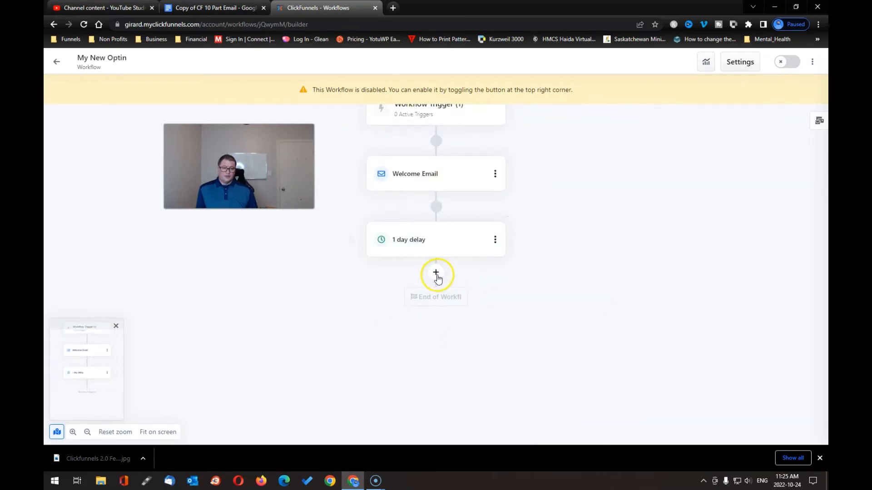
{"action": "left_click", "coordinate": [437, 274]}
{"action": "scroll", "coordinate": [740, 218], "scroll_direction": "up", "scroll_amount": 3}
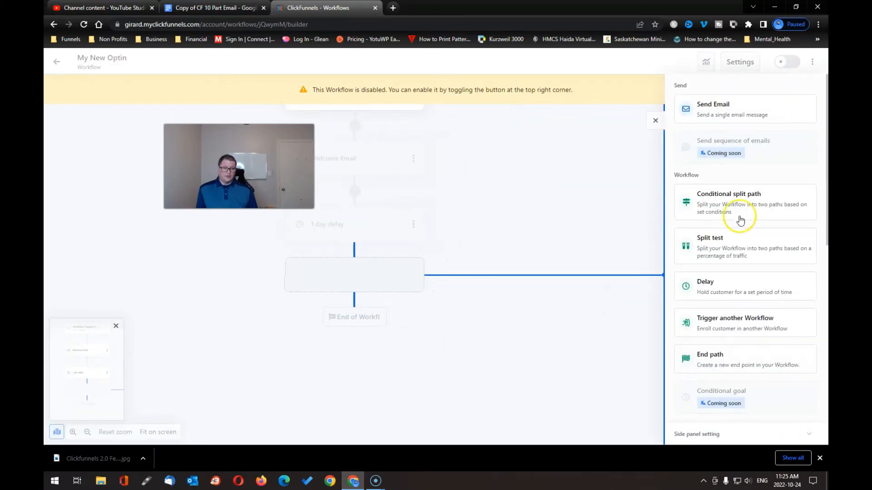
{"action": "left_click", "coordinate": [717, 113]}
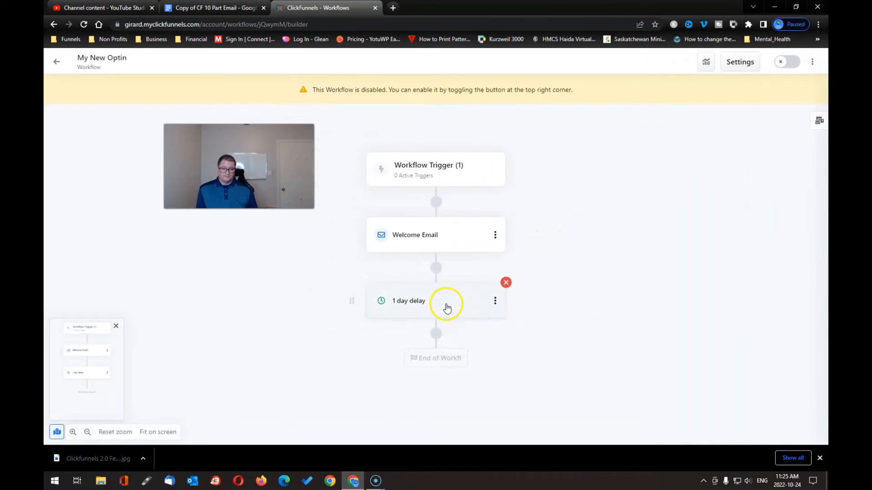
Start a new Send Email step below the 1 day delay and name it Follow Up 1
{"action": "left_click", "coordinate": [438, 337]}
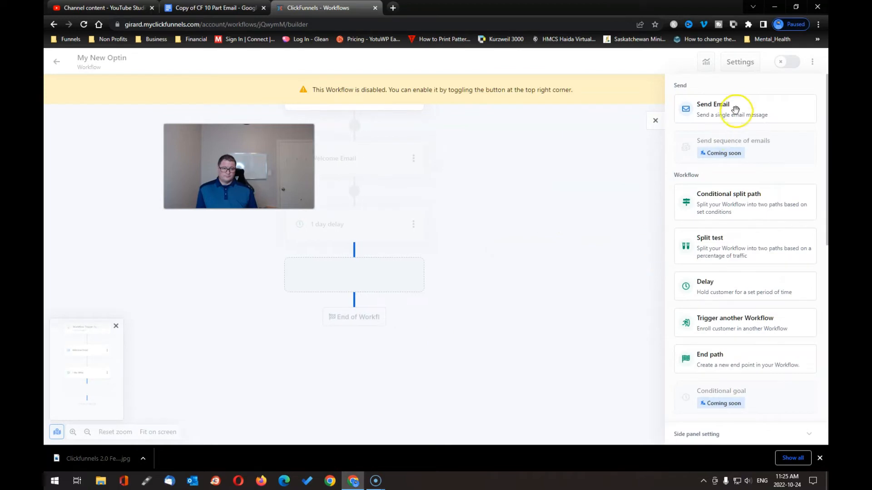
{"action": "left_click", "coordinate": [715, 114]}
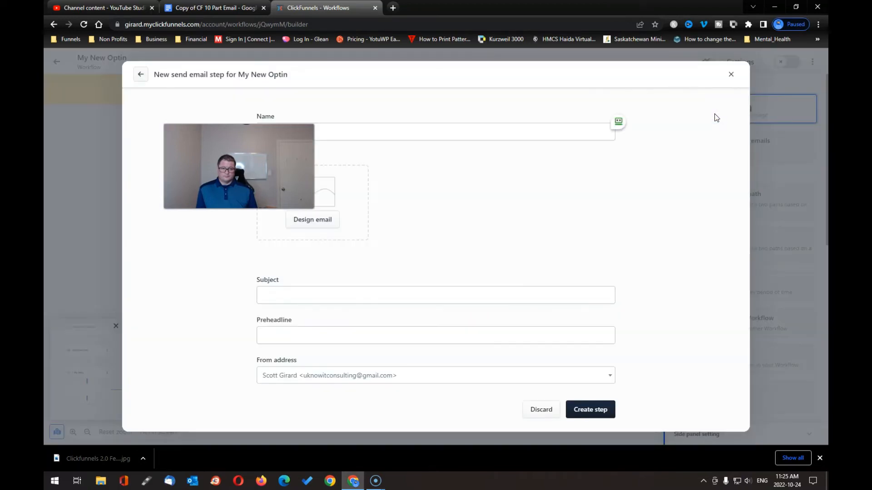
{"action": "left_click", "coordinate": [369, 135]}
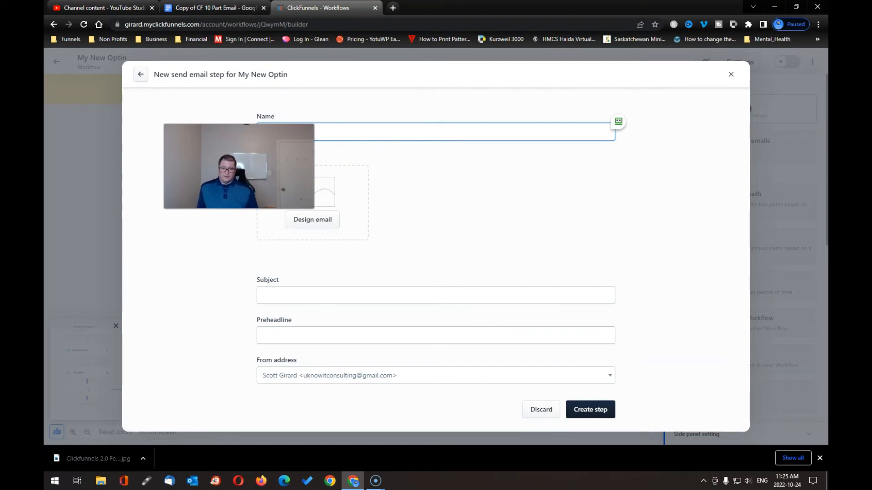
Preview the first saved template in My templates and choose it as the design of the Follow Up 1 email
{"action": "left_click", "coordinate": [323, 219]}
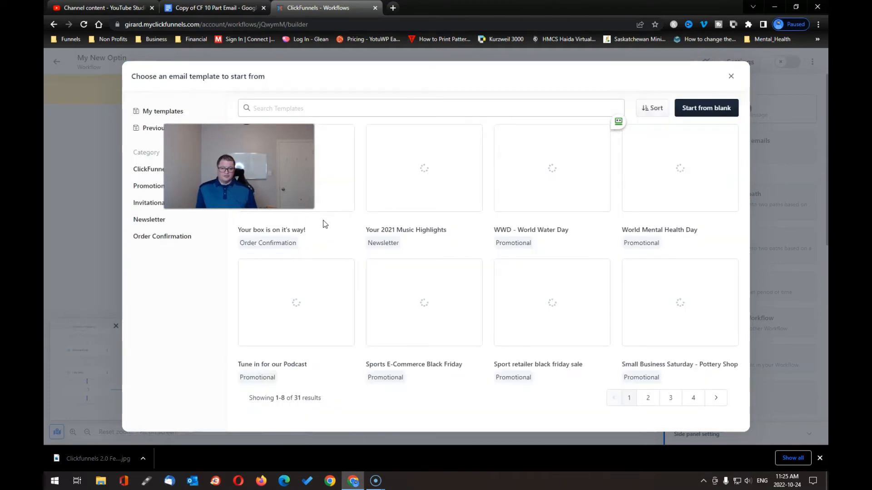
{"action": "left_click", "coordinate": [159, 111]}
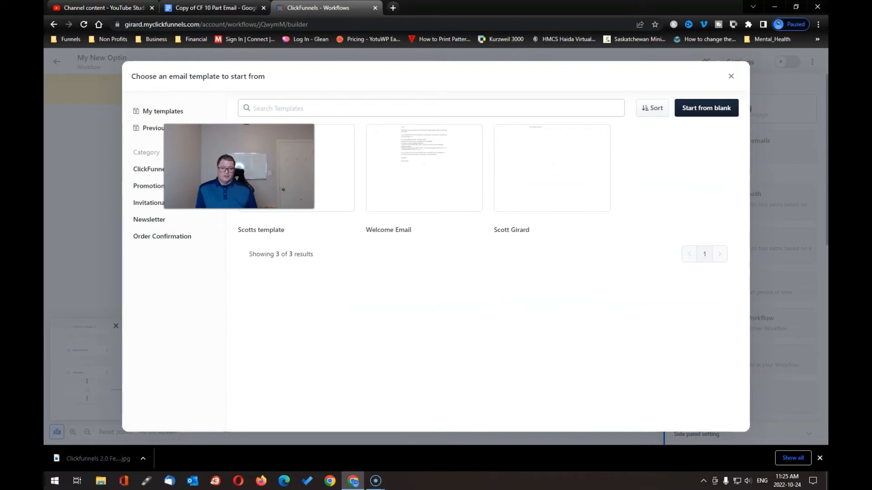
{"action": "left_click", "coordinate": [335, 187]}
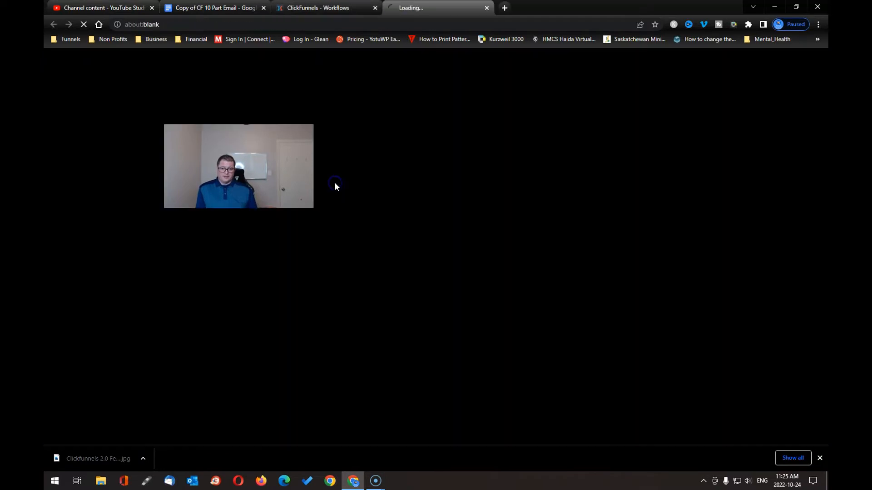
{"action": "left_click", "coordinate": [336, 8]}
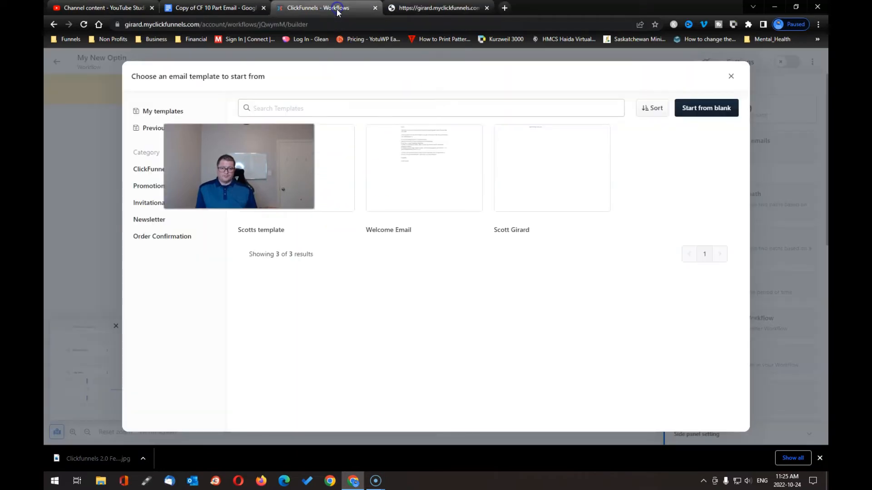
{"action": "left_click", "coordinate": [323, 162]}
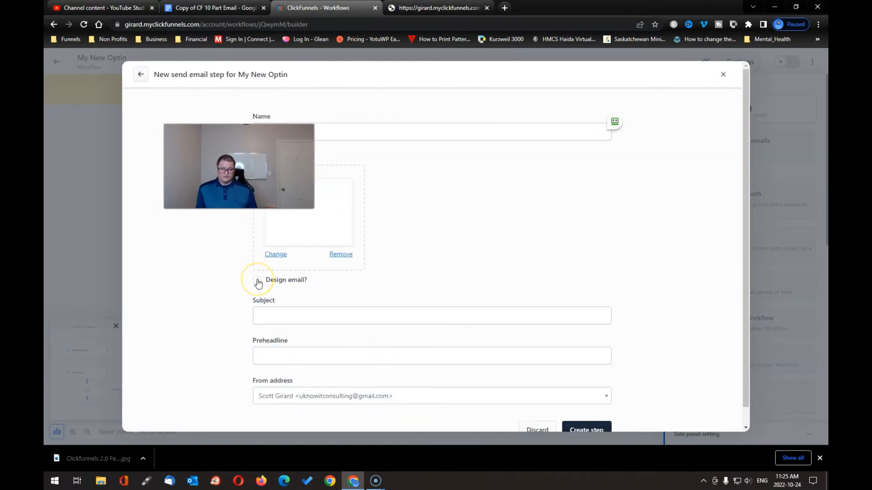
Set the email's subject to "Hey How Did you Love the Training" and its preheadline to "More available inside"
{"action": "left_click", "coordinate": [277, 315]}
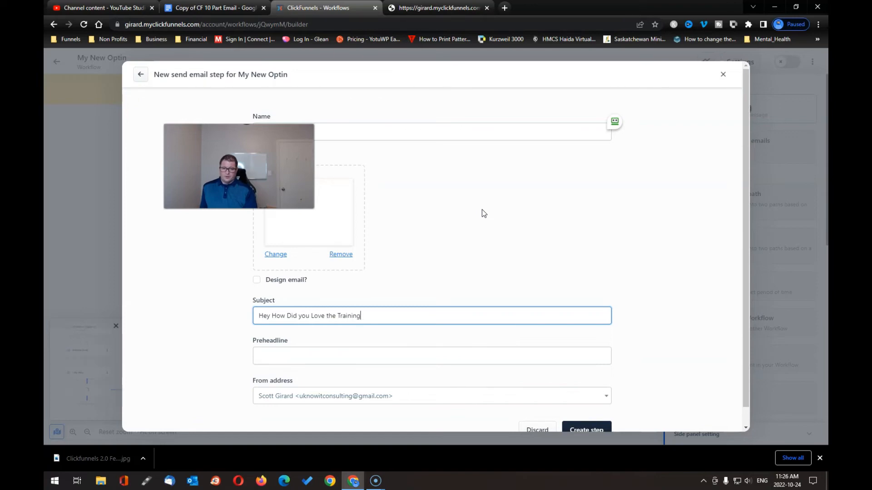
{"action": "left_click", "coordinate": [311, 351]}
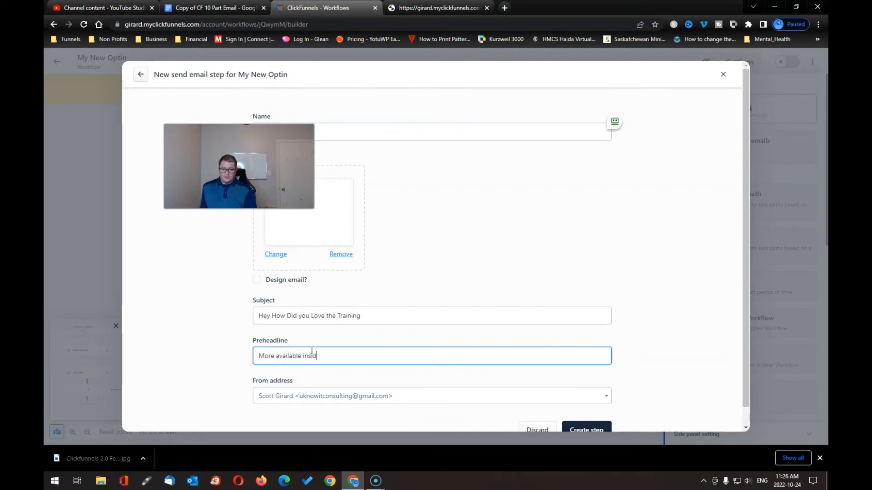
{"action": "type", "text": "More available inside"}
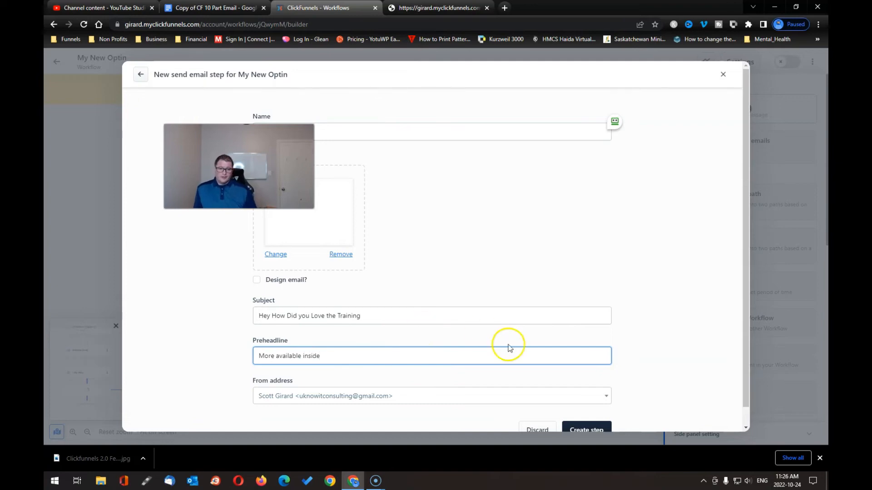
Change the From address to the sender's uknowitconsulting.com business address and create the Follow Up 1 step
{"action": "left_click", "coordinate": [605, 397]}
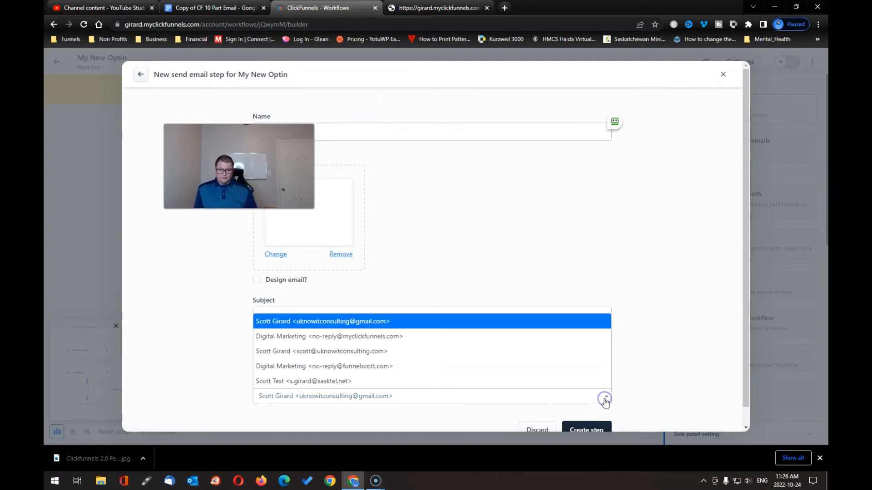
{"action": "left_click", "coordinate": [409, 353]}
{"action": "scroll", "coordinate": [562, 405], "scroll_direction": "down", "scroll_amount": 1}
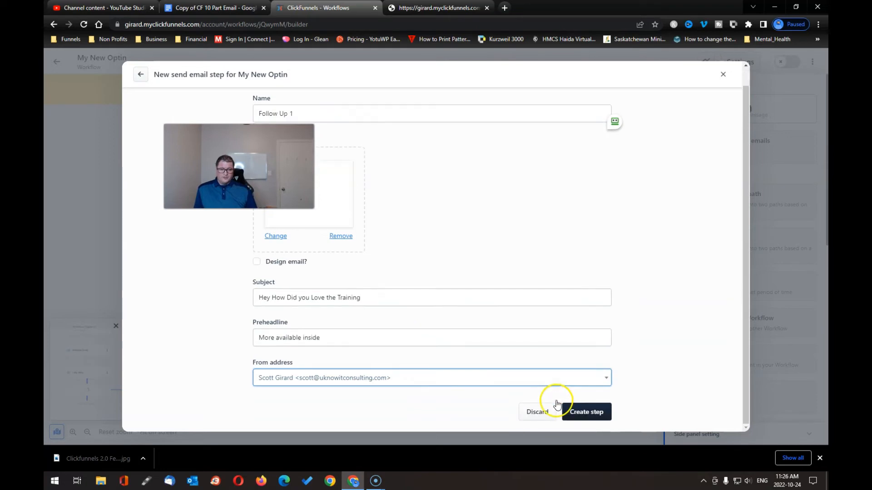
{"action": "left_click", "coordinate": [580, 415]}
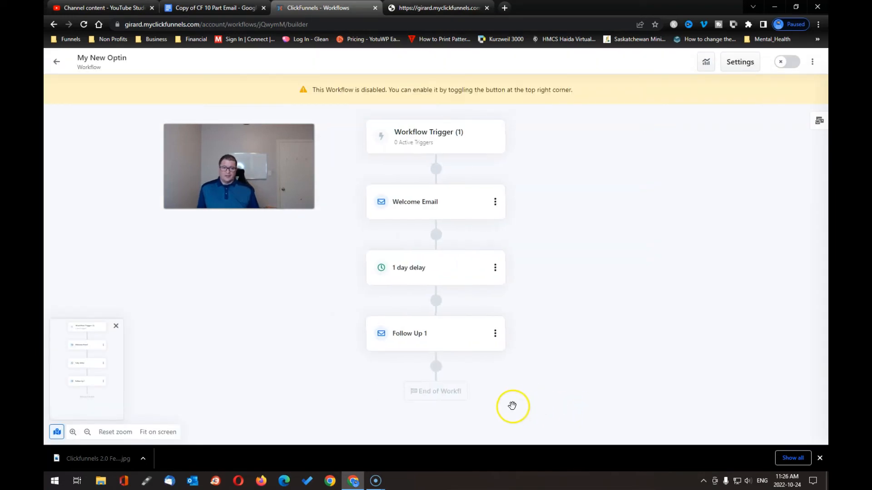
{"action": "scroll", "coordinate": [511, 405], "scroll_direction": "down", "scroll_amount": 3}
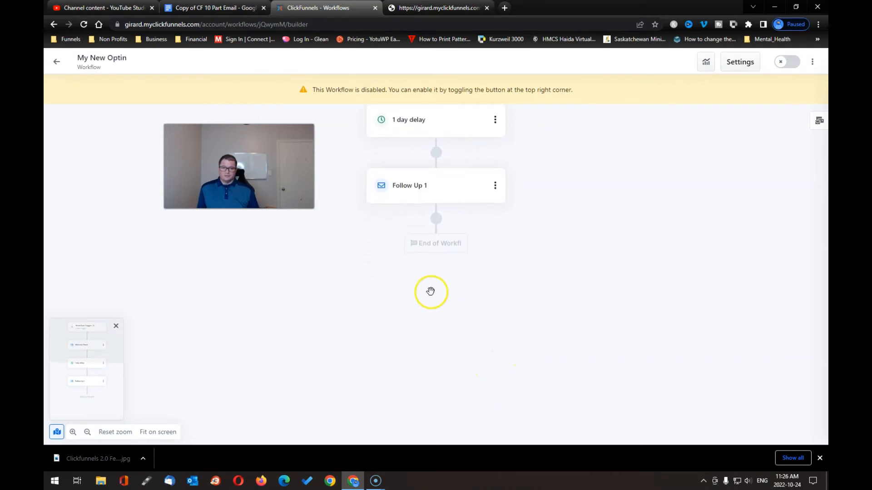
{"action": "left_click", "coordinate": [437, 220]}
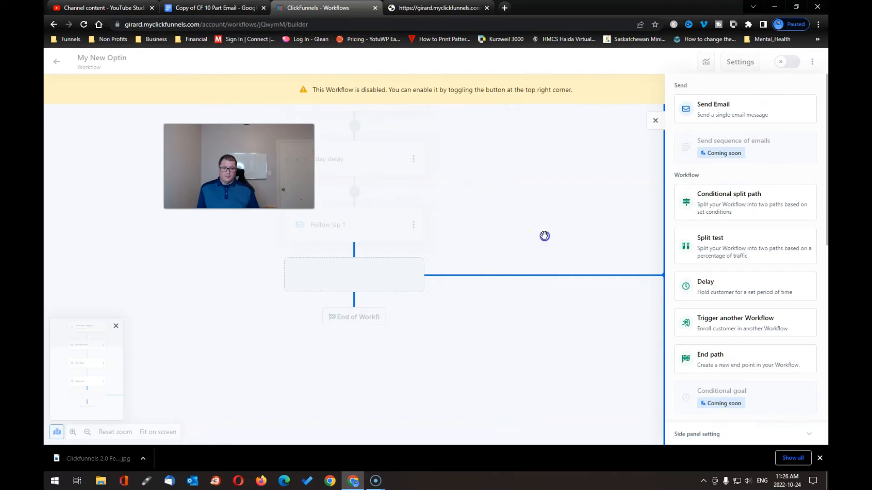
{"action": "left_click", "coordinate": [655, 122]}
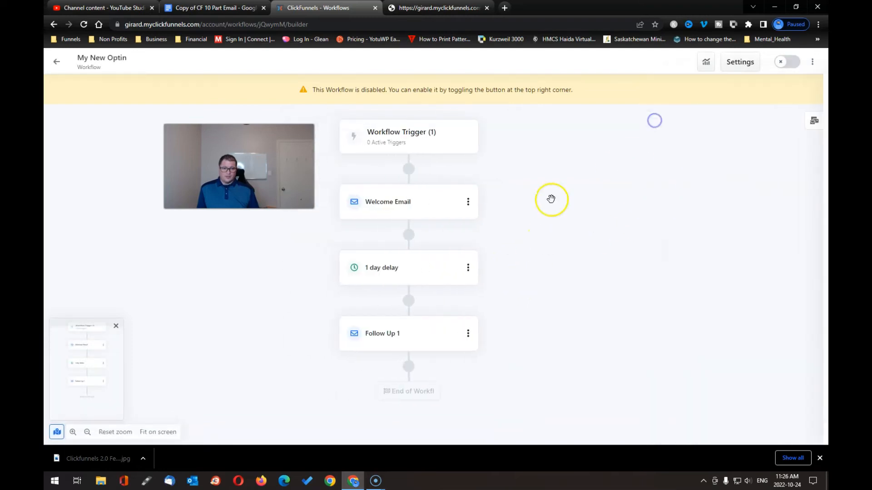
Check the Follow Up 1 step's available options and its email details, discarding the edit form without changes
{"action": "left_click", "coordinate": [494, 336]}
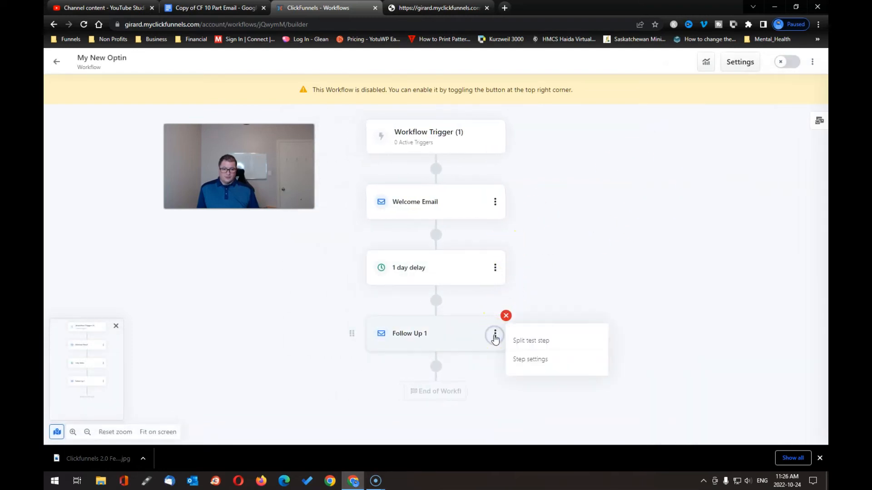
{"action": "left_click", "coordinate": [608, 309]}
{"action": "left_click", "coordinate": [429, 340]}
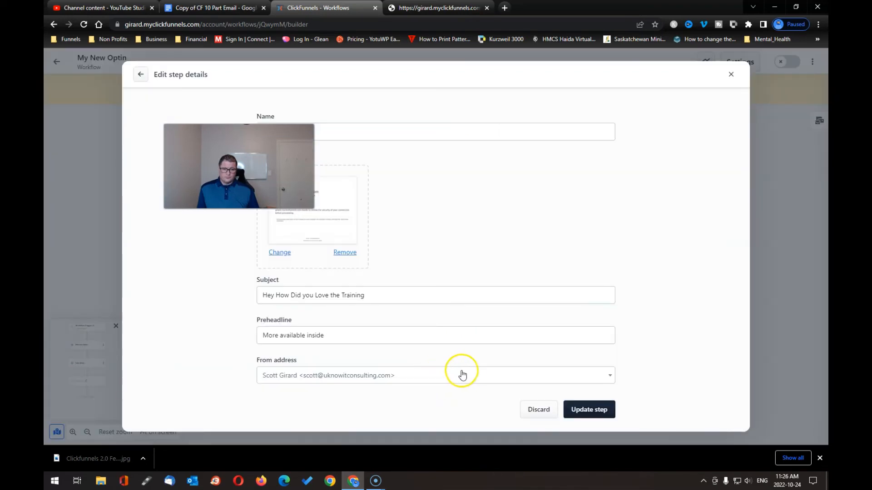
{"action": "left_click", "coordinate": [536, 410]}
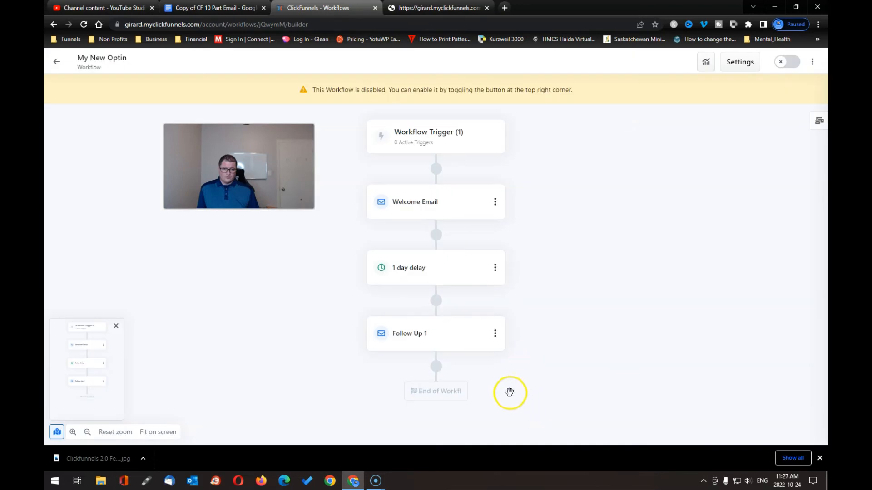
Add a delay step below Follow Up 1 with a duration of 1 and the interval set to days
{"action": "scroll", "coordinate": [513, 393], "scroll_direction": "down", "scroll_amount": 3}
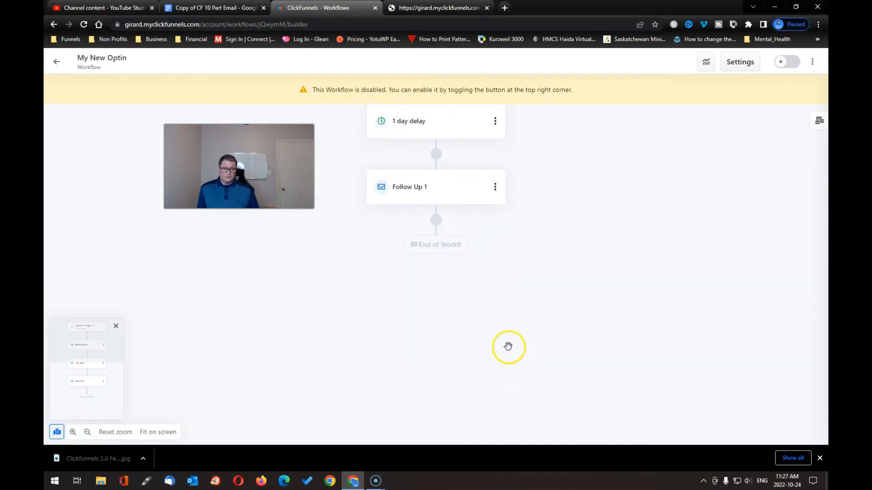
{"action": "left_click", "coordinate": [436, 220]}
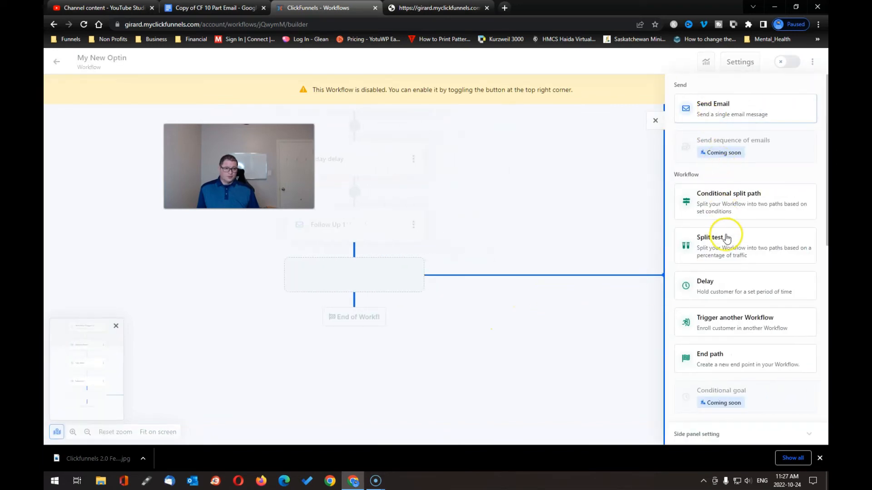
{"action": "left_click", "coordinate": [727, 295]}
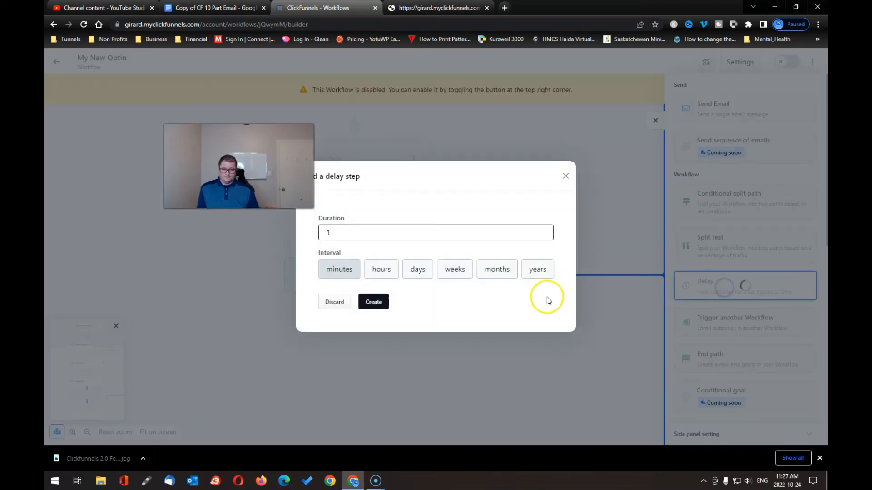
{"action": "left_click", "coordinate": [417, 270]}
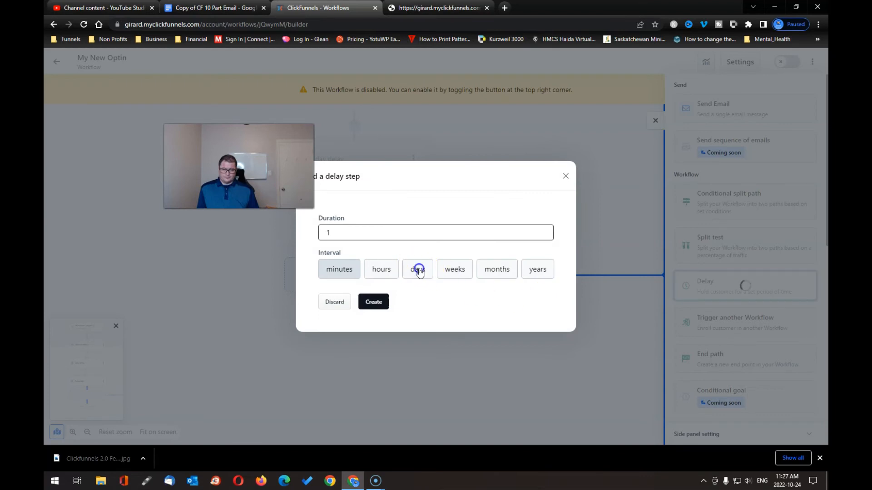
{"action": "left_click", "coordinate": [373, 302]}
{"action": "left_click_drag", "start_coordinate": [480, 342], "coordinate": [508, 342]}
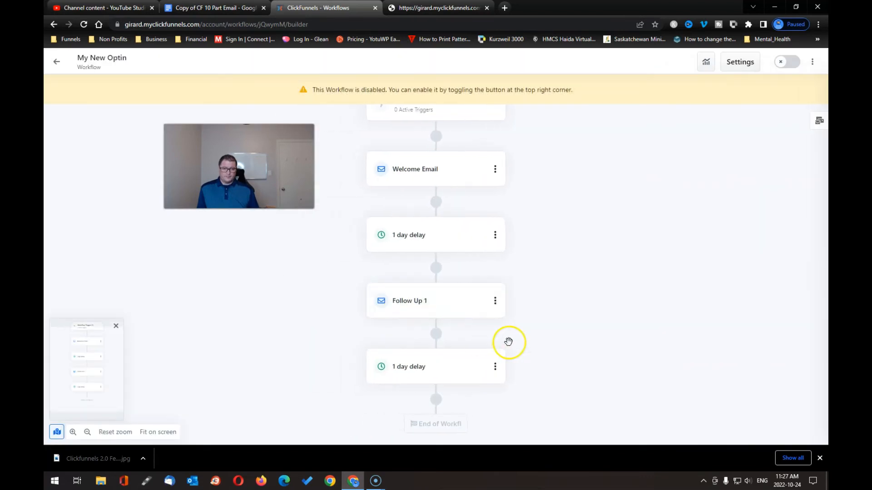
{"action": "scroll", "coordinate": [518, 352], "scroll_direction": "down", "scroll_amount": 5}
{"action": "mouse_move", "coordinate": [443, 200]}
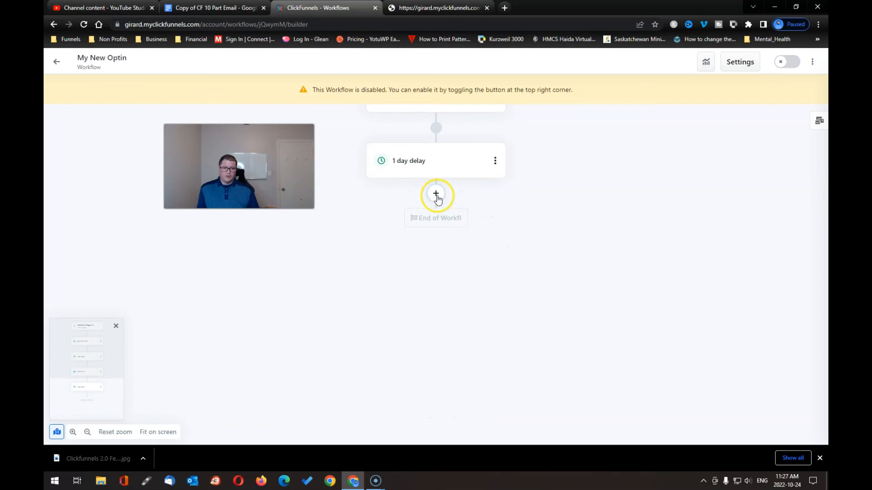
{"action": "scroll", "coordinate": [478, 323], "scroll_direction": "up", "scroll_amount": 4}
{"action": "mouse_move", "coordinate": [505, 300]}
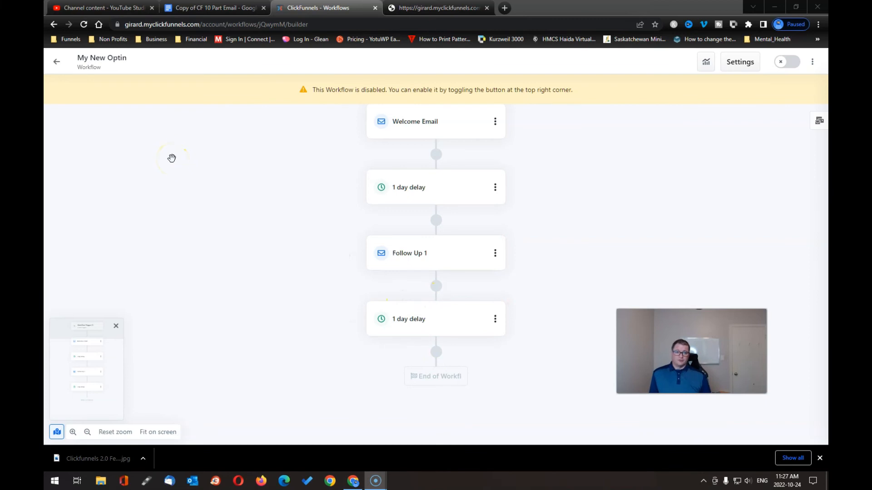
{"action": "left_click", "coordinate": [225, 222]}
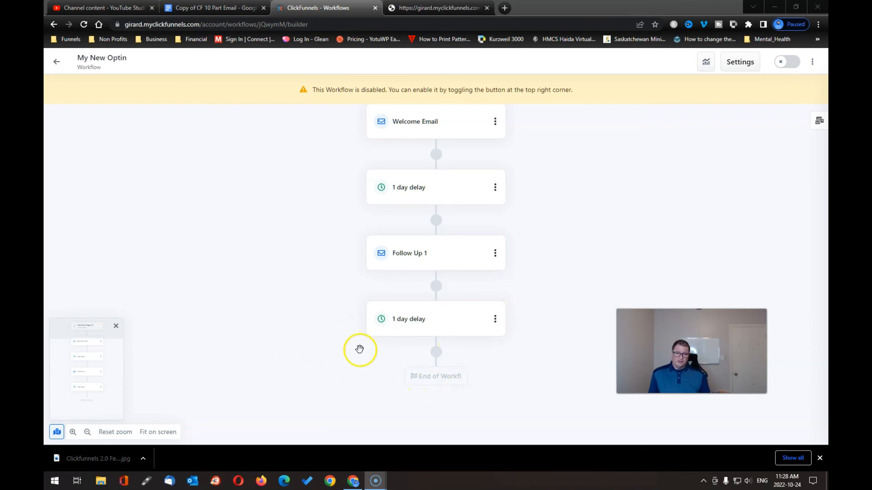
{"action": "mouse_move", "coordinate": [475, 335]}
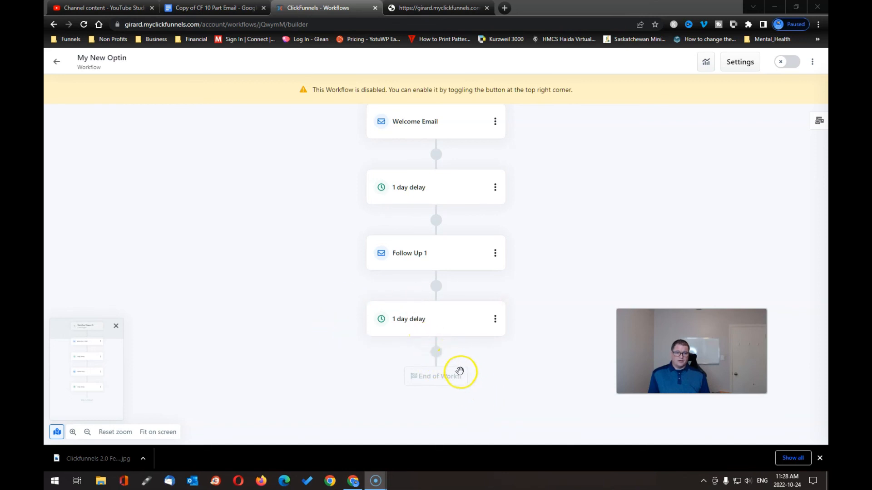
{"action": "scroll", "coordinate": [307, 386], "scroll_direction": "up", "scroll_amount": 3}
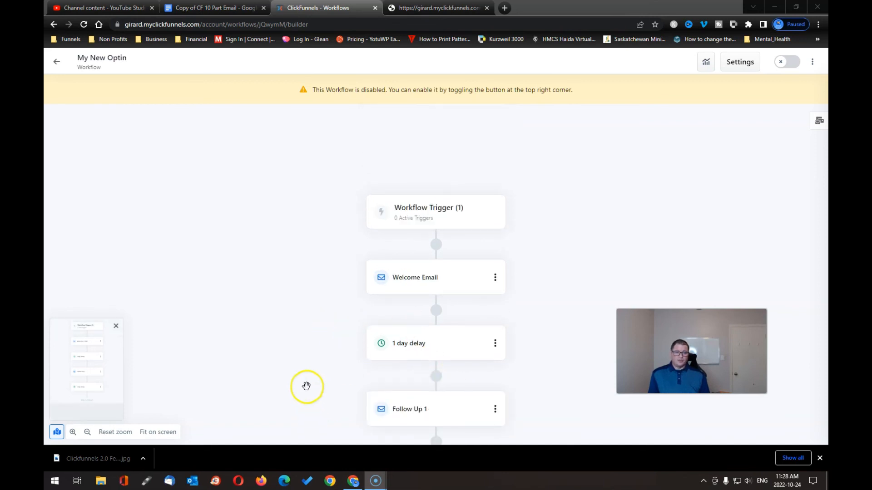
{"action": "scroll", "coordinate": [306, 384], "scroll_direction": "down", "scroll_amount": 7}
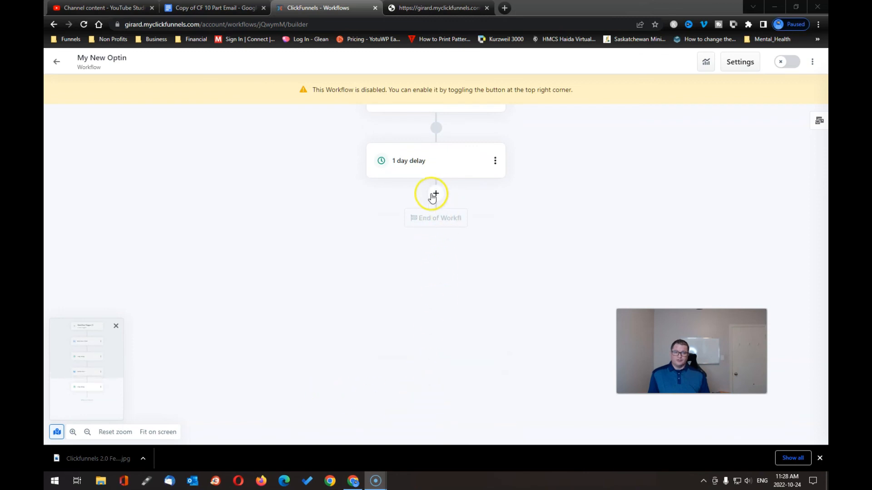